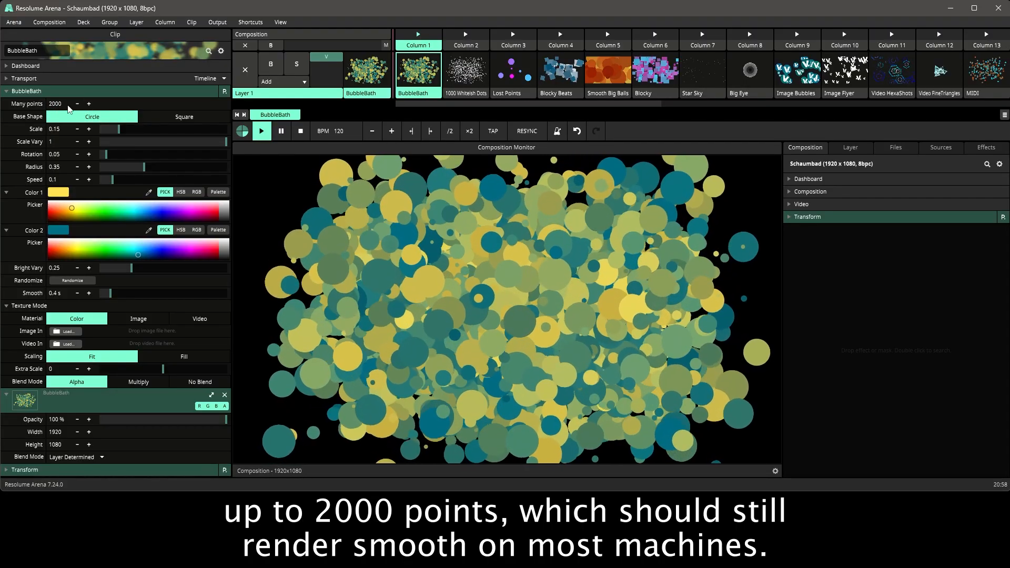
Step: Set BubbleBath's Many points to 400 and try the Square base shape before returning to Circle
{"action": "left_click", "coordinate": [66, 105]}
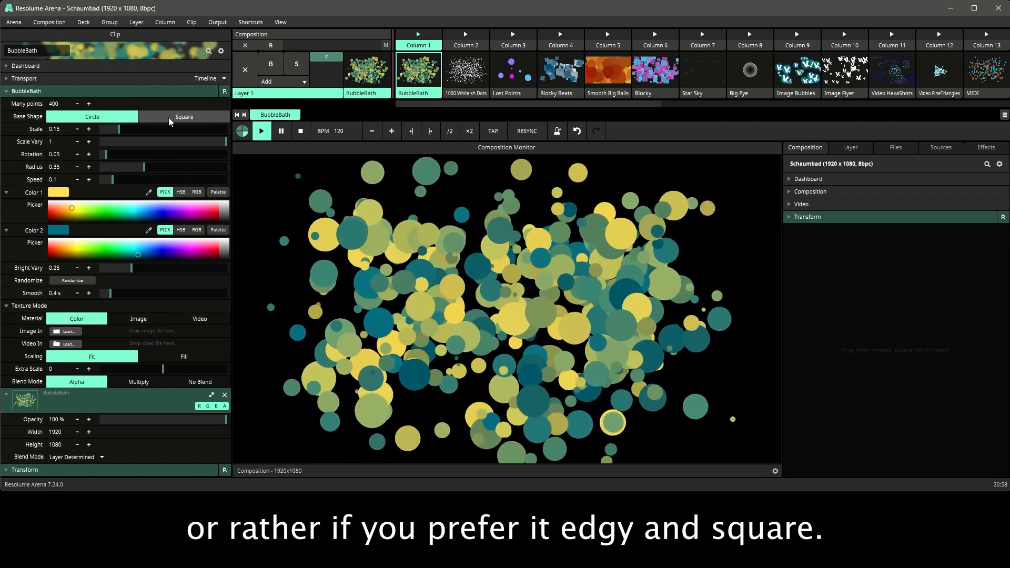
{"action": "left_click", "coordinate": [168, 119]}
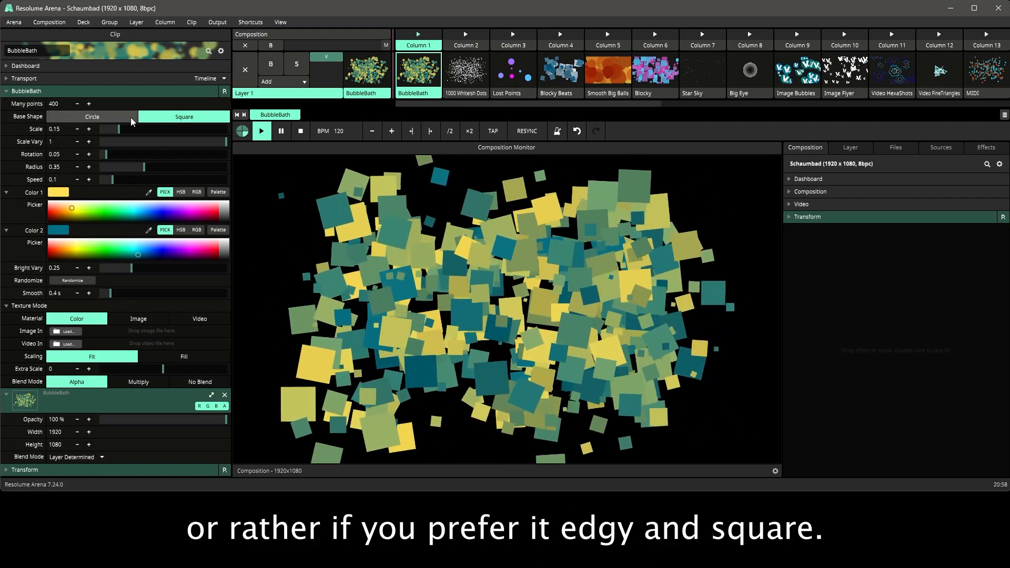
{"action": "left_click", "coordinate": [132, 121]}
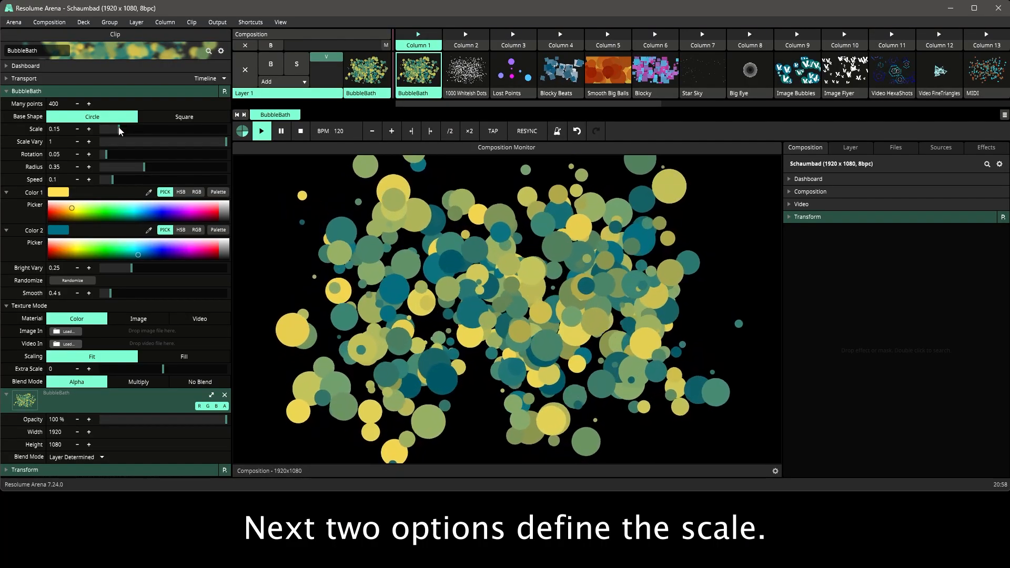
Step: Set the shapes' Scale to 0.14, Rotation to 0.03 and Radius to 0.35, previewing the rotation on squares before restoring Circle
{"action": "left_click_drag", "start_coordinate": [120, 134], "coordinate": [251, 156]}
{"action": "left_click_drag", "start_coordinate": [110, 129], "coordinate": [105, 161]}
{"action": "left_click", "coordinate": [170, 116]}
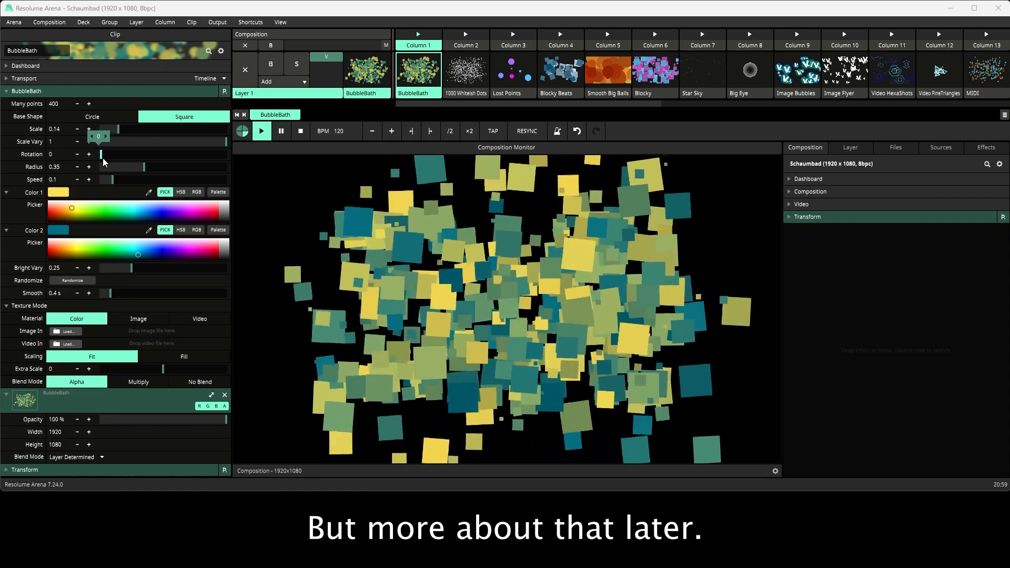
{"action": "left_click", "coordinate": [106, 116]}
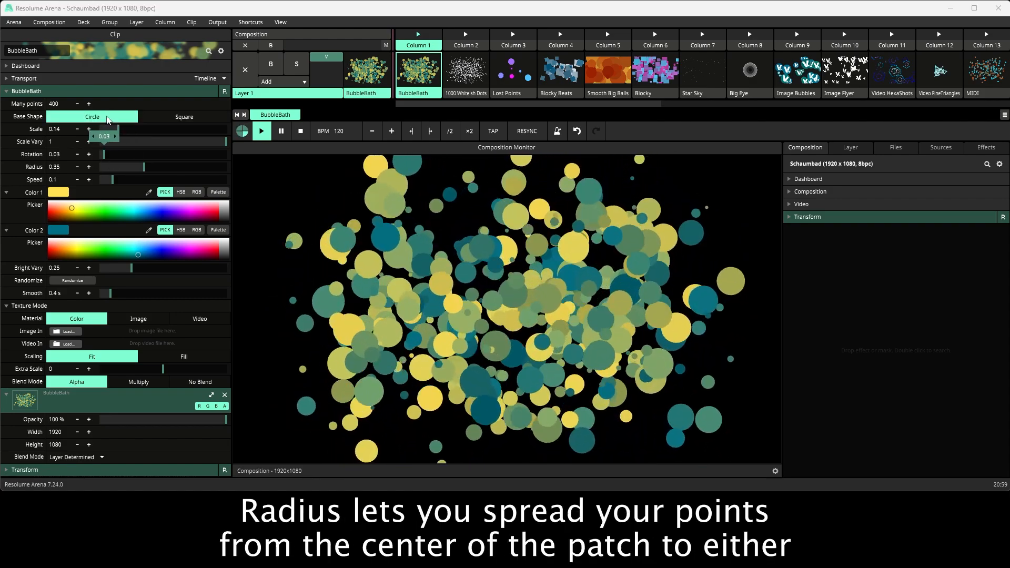
{"action": "left_click_drag", "start_coordinate": [144, 167], "coordinate": [115, 189]}
Step: Set Color 1 to yellow and Color 2 to blue after trying a single yellow, and set Bright Vary to 0.16
{"action": "left_click_drag", "start_coordinate": [52, 211], "coordinate": [142, 209]}
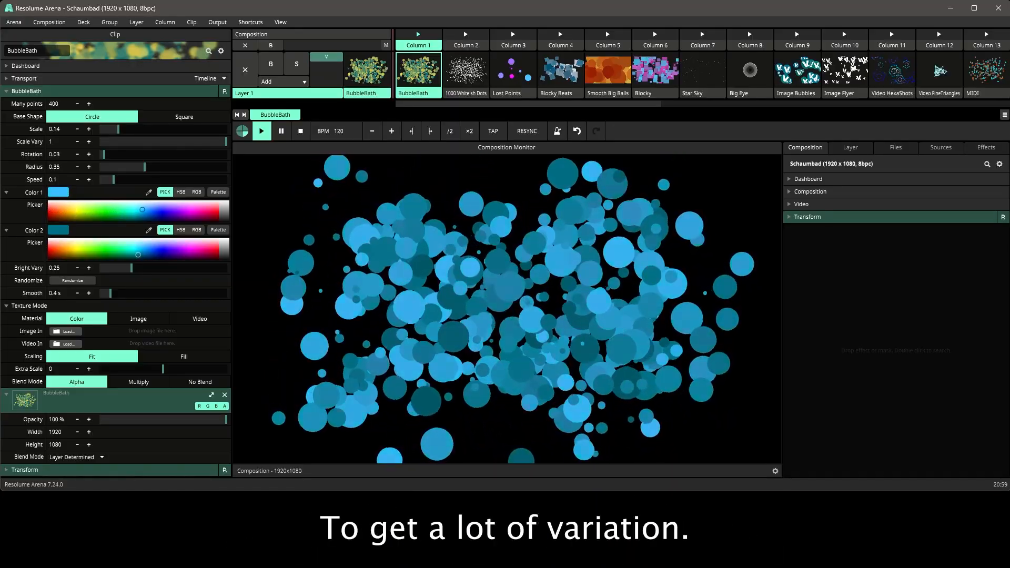
{"action": "left_click_drag", "start_coordinate": [208, 212], "coordinate": [118, 210]}
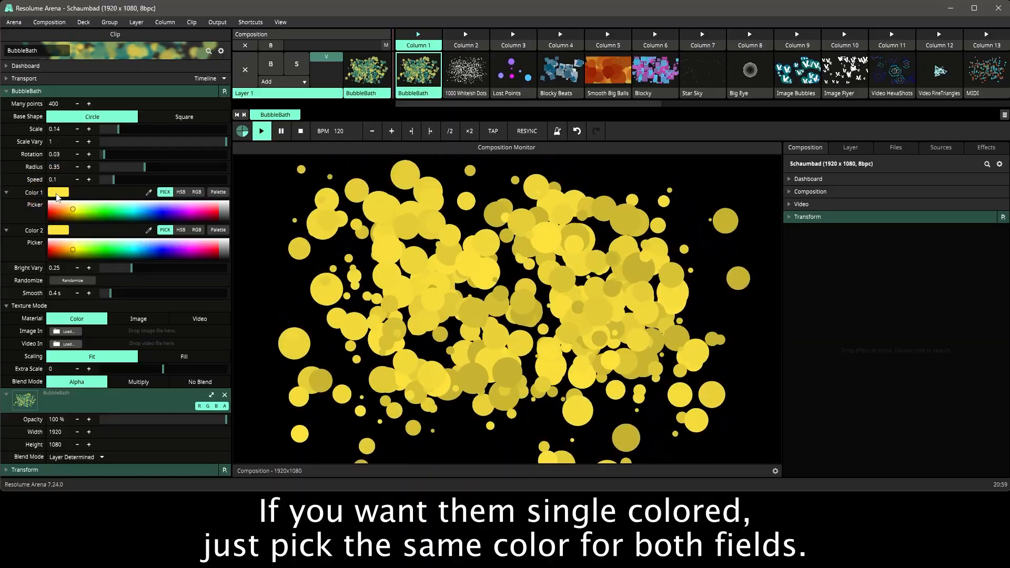
{"action": "left_click_drag", "start_coordinate": [132, 270], "coordinate": [105, 269]}
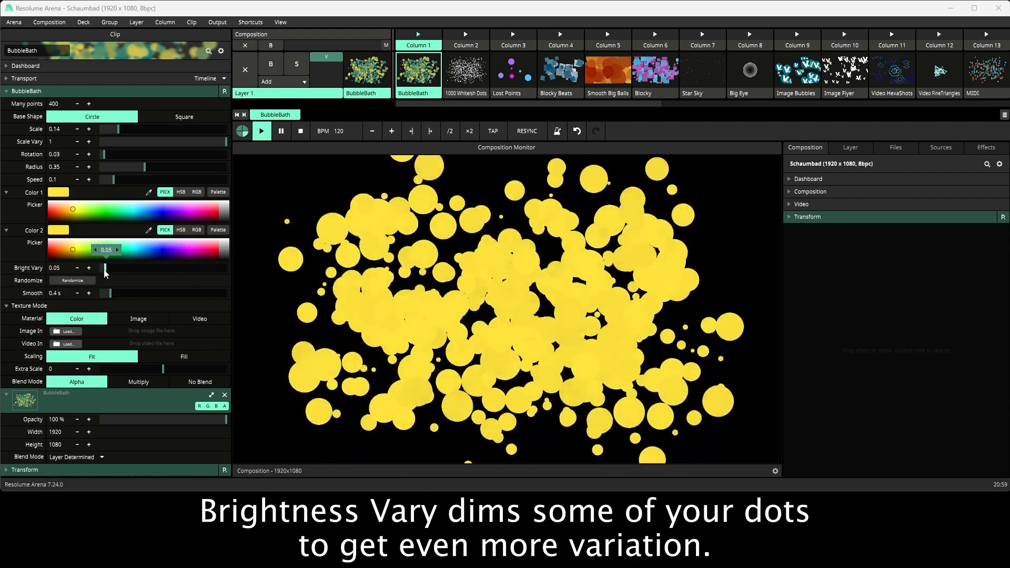
{"action": "left_click_drag", "start_coordinate": [118, 274], "coordinate": [122, 274]}
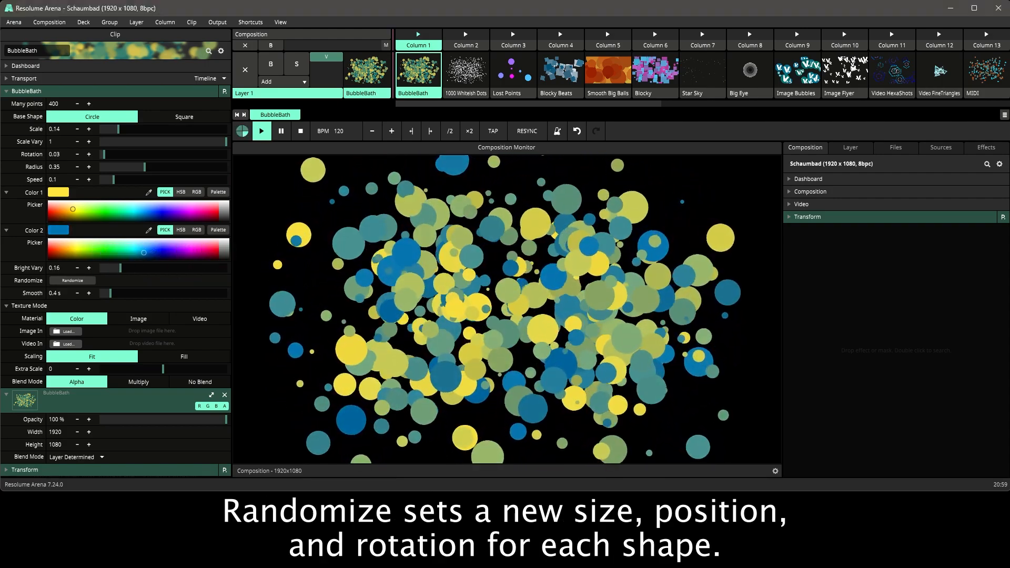
Step: Randomize the shapes, sync the Randomize parameter to every 1 beat, and set Smooth to 0.44 s
{"action": "left_click", "coordinate": [82, 284]}
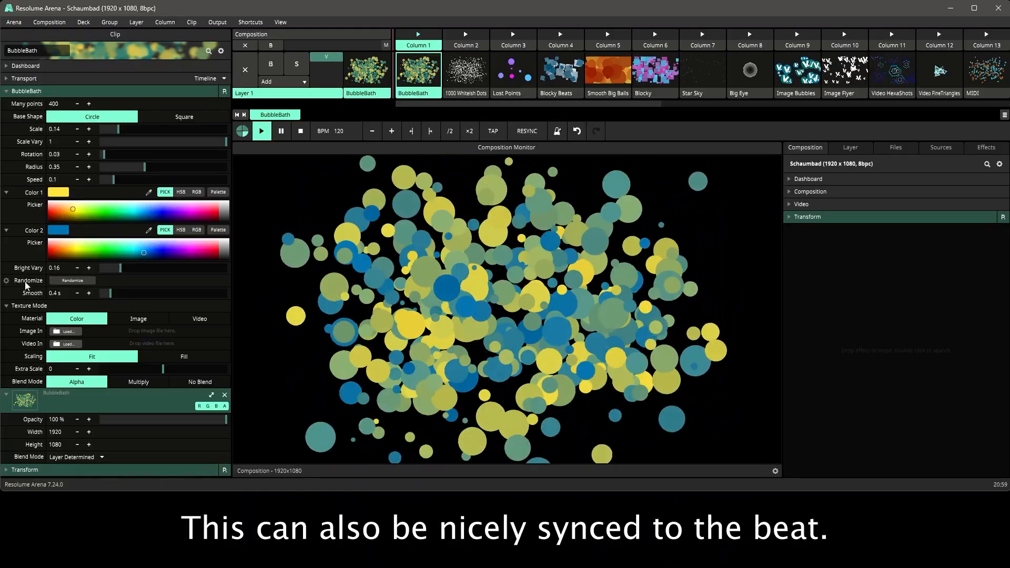
{"action": "left_click", "coordinate": [5, 282]}
{"action": "left_click", "coordinate": [49, 157]}
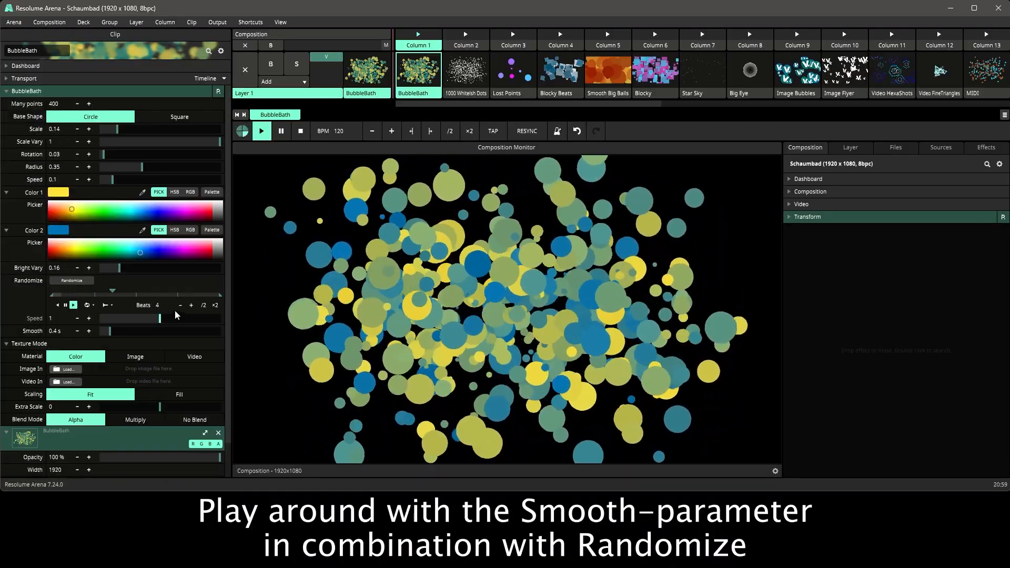
{"action": "left_click_drag", "start_coordinate": [110, 332], "coordinate": [103, 336]}
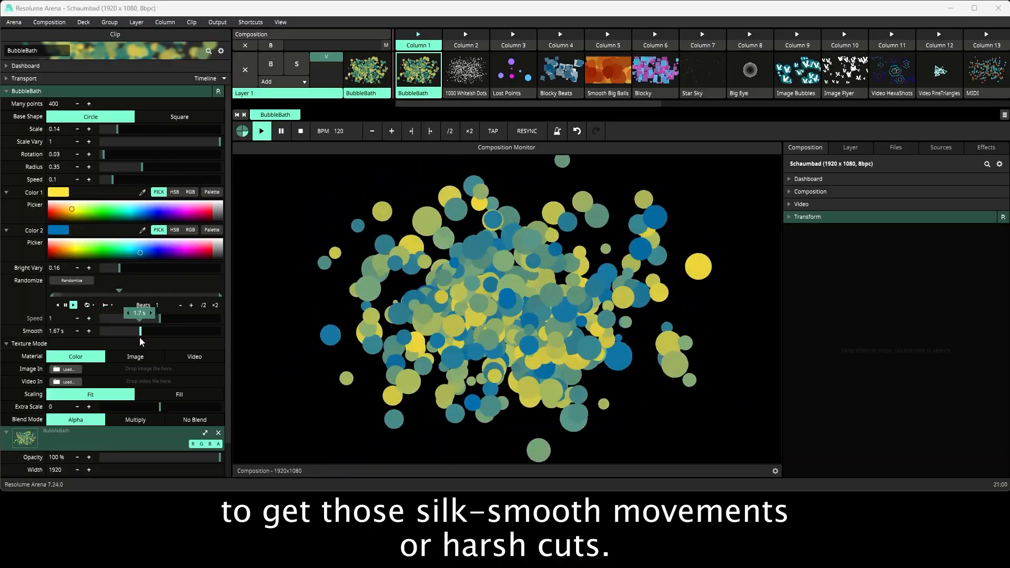
{"action": "left_click_drag", "start_coordinate": [115, 339], "coordinate": [111, 336]}
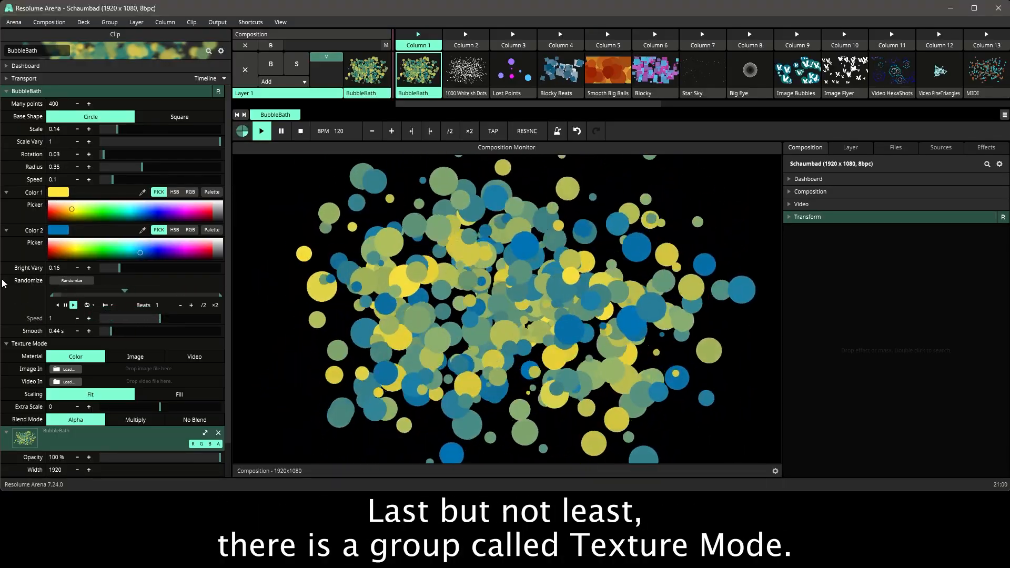
Step: Remove the beat animation from Randomize, and change the shapes to 60 points with Scale 0.33
{"action": "left_click", "coordinate": [7, 282]}
{"action": "left_click", "coordinate": [6, 306]}
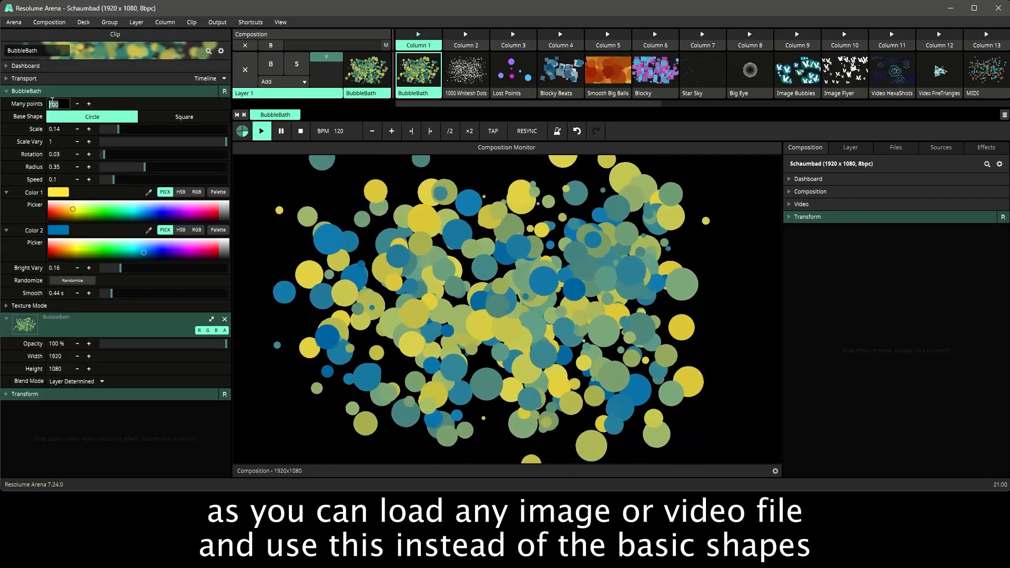
{"action": "left_click_drag", "start_coordinate": [117, 129], "coordinate": [133, 135]}
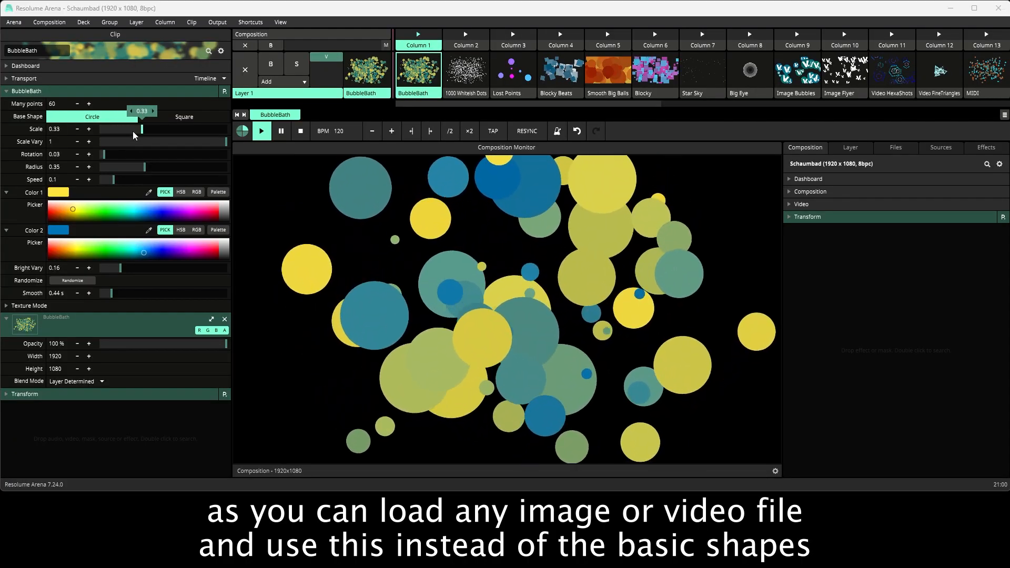
Step: Switch the texture Material to Image, load v4.png from the TestClips folder into Image In, and set Rotation to 0.07
{"action": "left_click", "coordinate": [7, 307]}
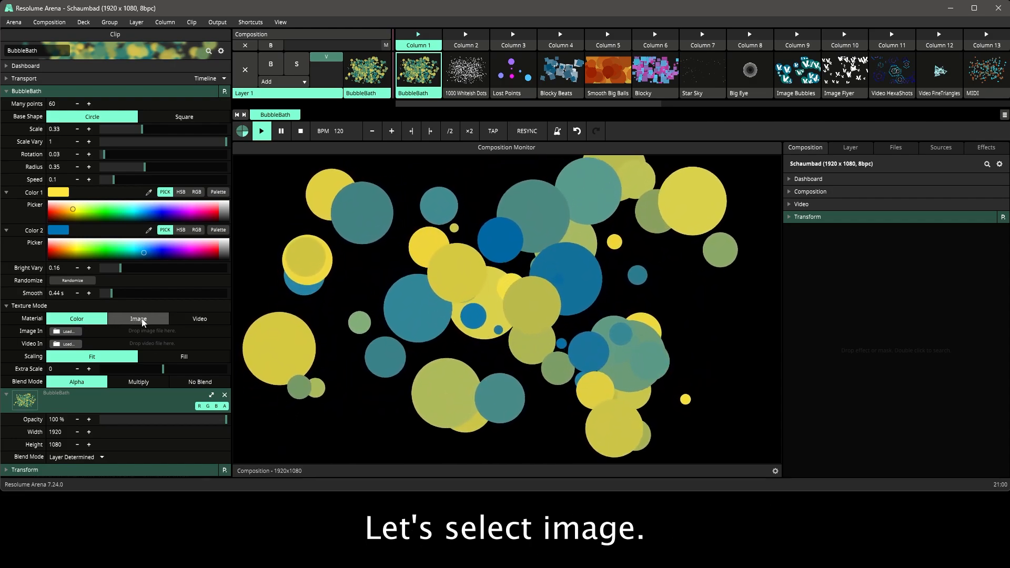
{"action": "left_click", "coordinate": [138, 319]}
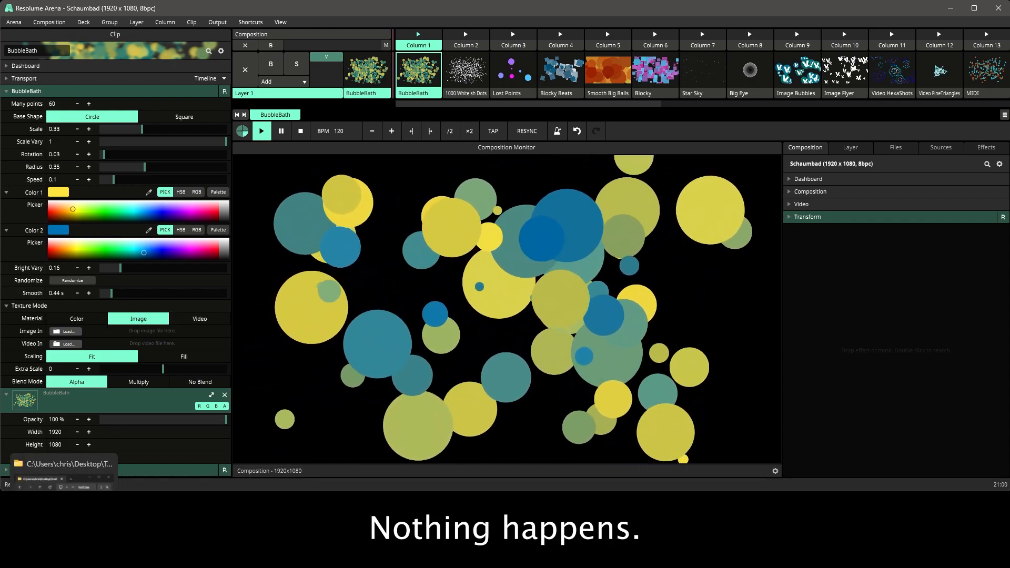
{"action": "left_click", "coordinate": [63, 476]}
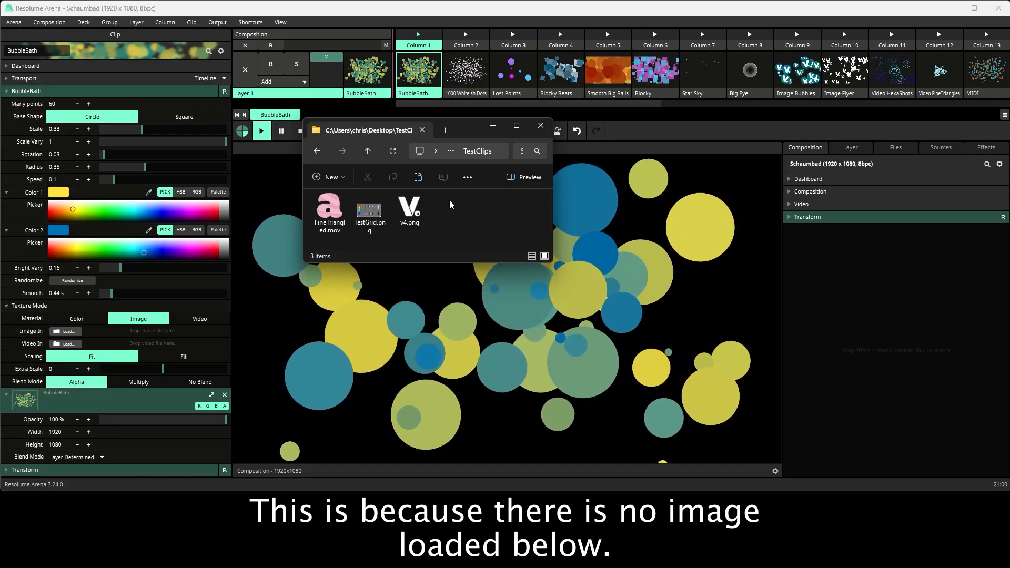
{"action": "left_click_drag", "start_coordinate": [419, 213], "coordinate": [186, 332]}
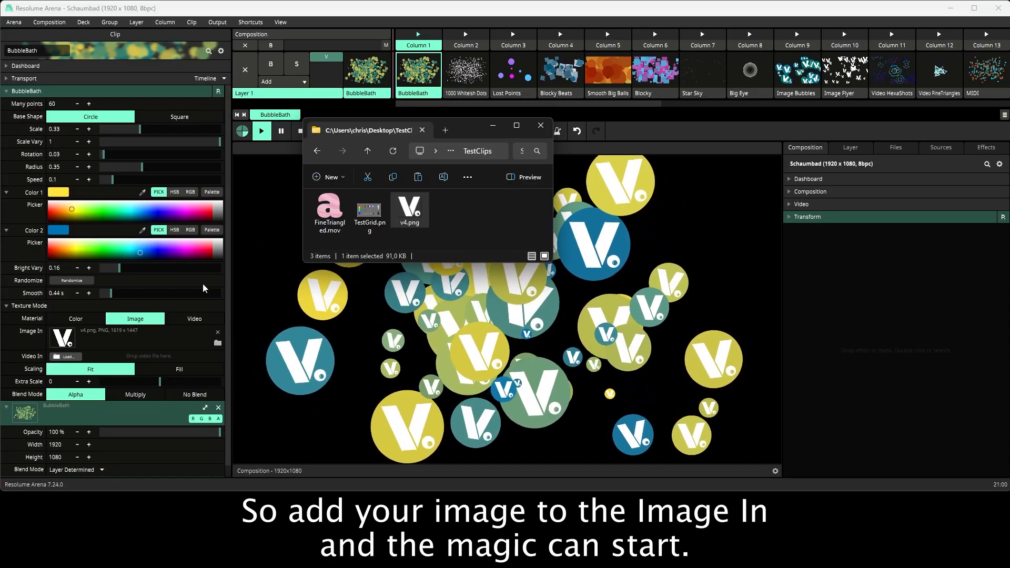
{"action": "left_click", "coordinate": [229, 247]}
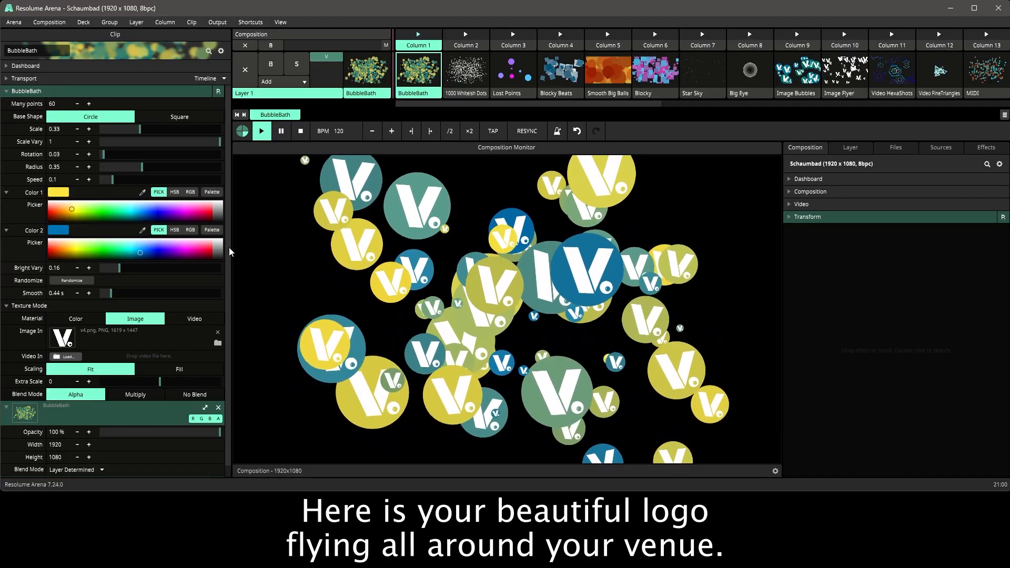
{"action": "left_click_drag", "start_coordinate": [105, 154], "coordinate": [109, 154]}
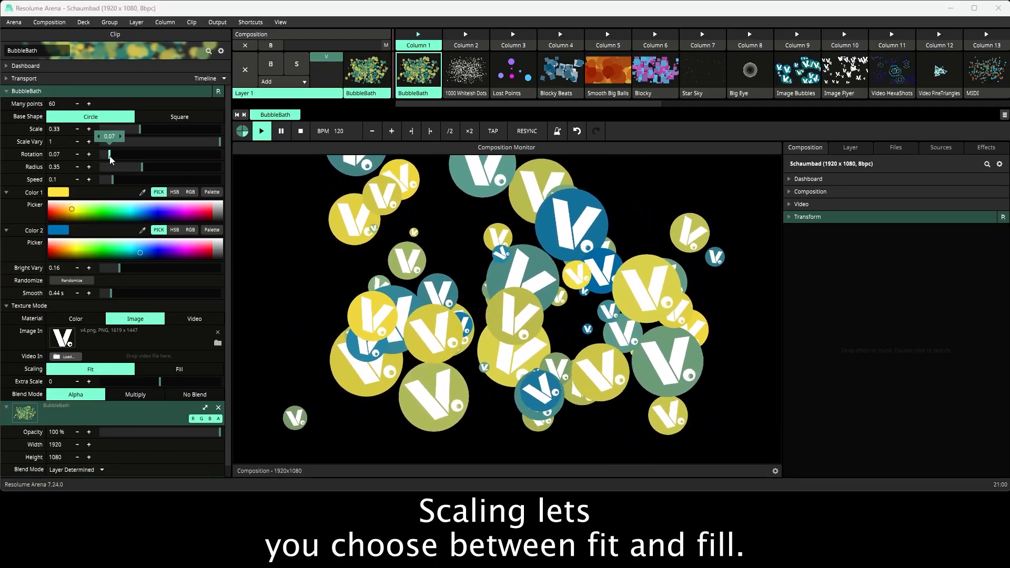
Step: Set the image texture to Fit scaling, Extra Scale -0.03 and No Blend, trying Fill and Multiply first
{"action": "left_click", "coordinate": [167, 371]}
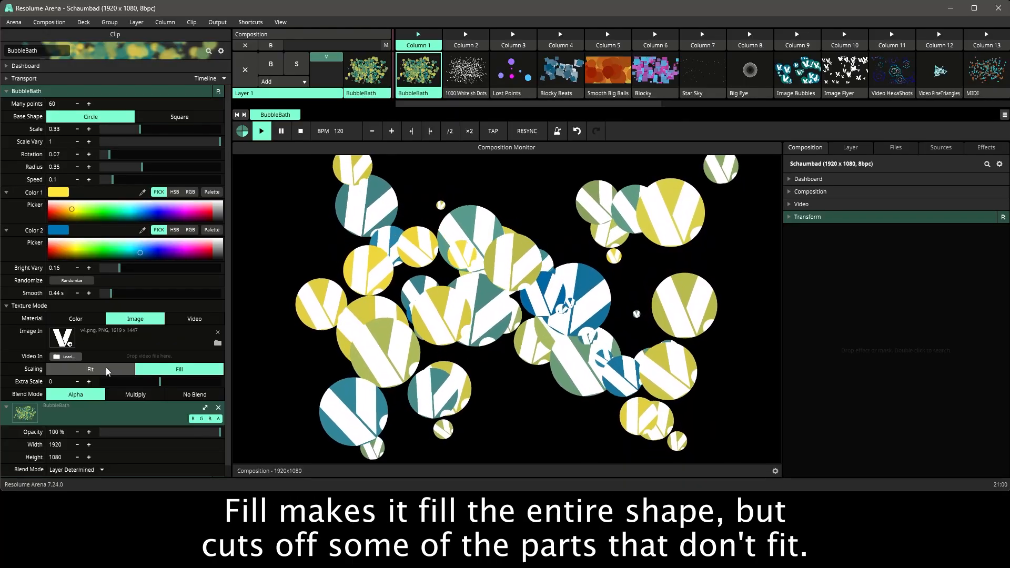
{"action": "left_click", "coordinate": [106, 368]}
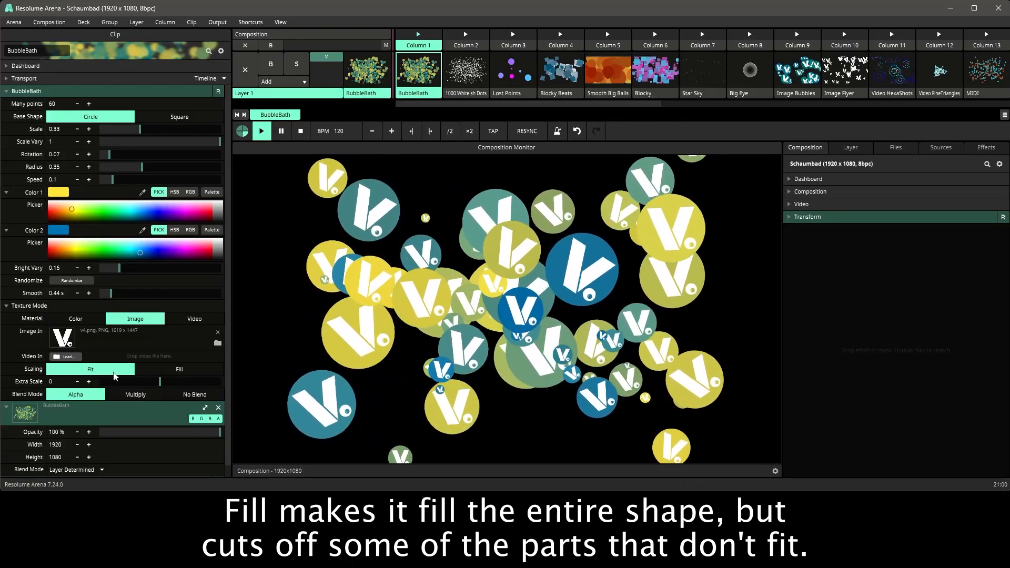
{"action": "left_click_drag", "start_coordinate": [161, 381], "coordinate": [132, 381]}
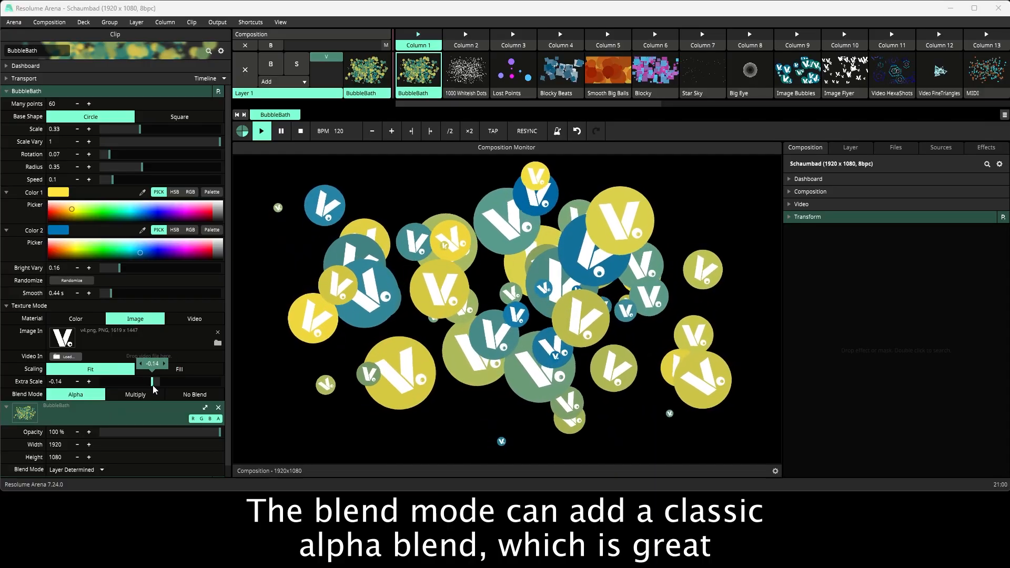
{"action": "left_click_drag", "start_coordinate": [168, 393], "coordinate": [159, 391]}
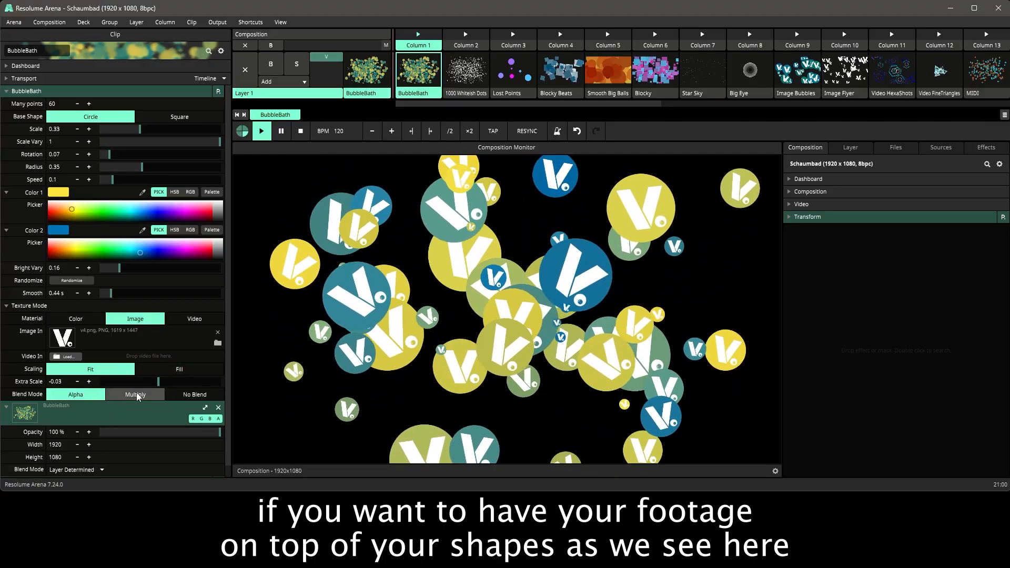
{"action": "left_click", "coordinate": [116, 396]}
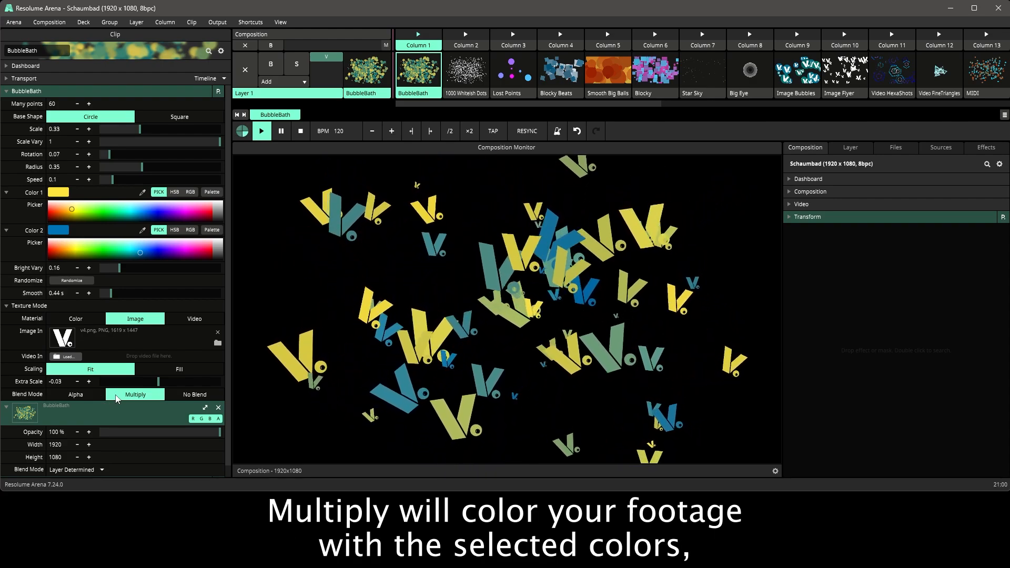
{"action": "left_click", "coordinate": [190, 396]}
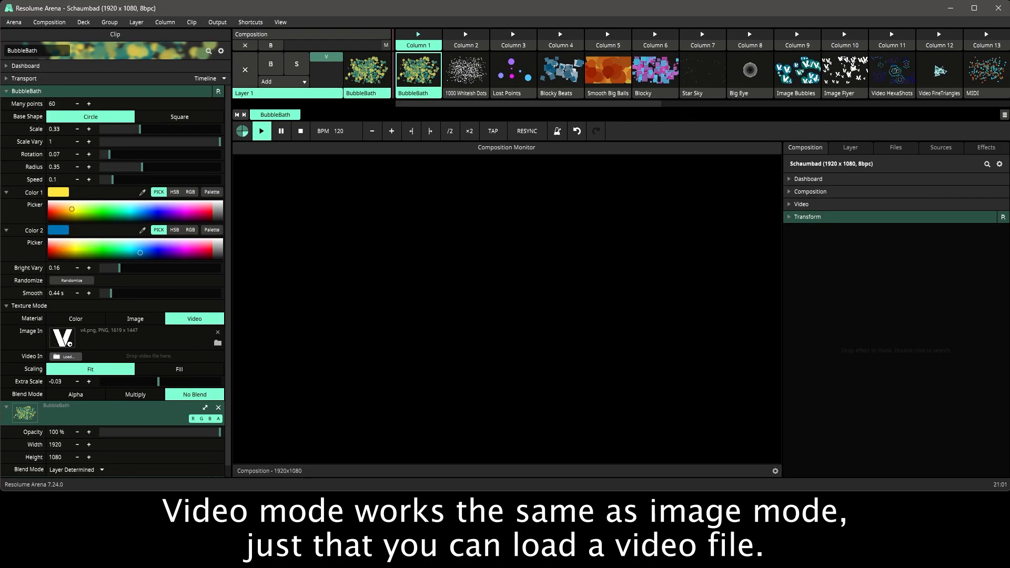
Step: Use FineTriangled.mov from the TestClips folder as the Video texture, with Fill scaling and Extra Scale 0.33
{"action": "key", "text": "alt+Tab"}
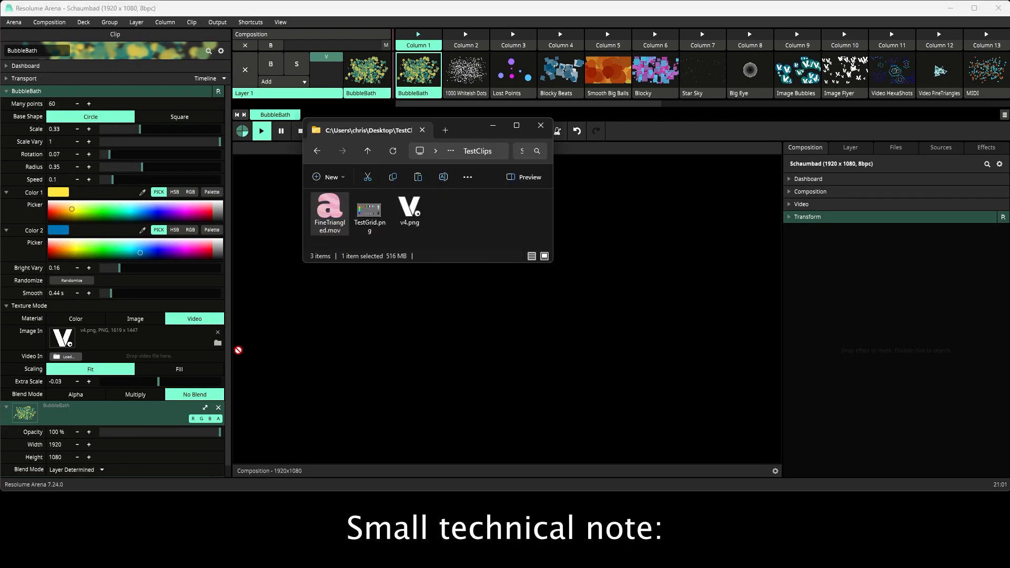
{"action": "left_click_drag", "start_coordinate": [136, 353], "coordinate": [136, 355]}
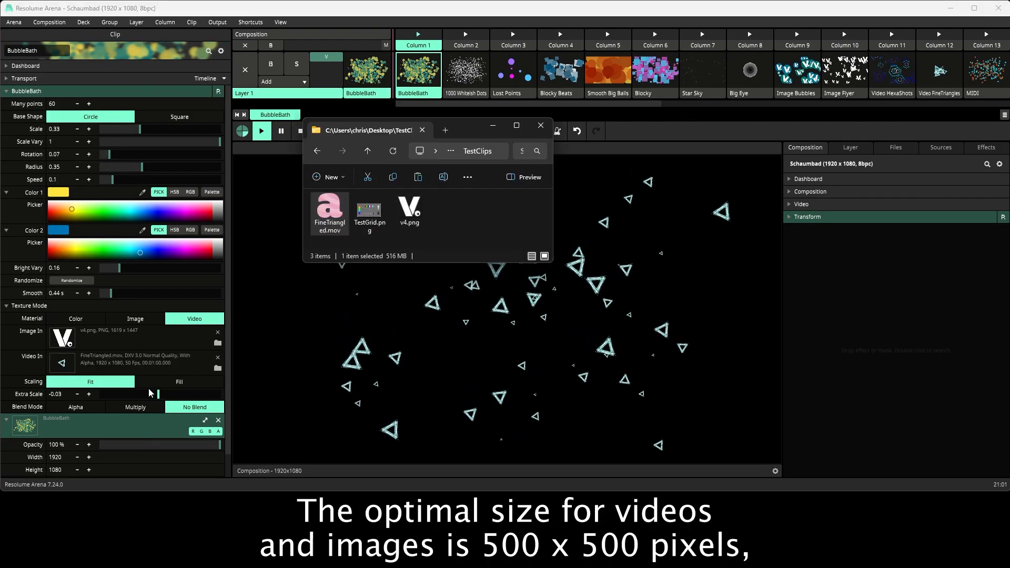
{"action": "left_click", "coordinate": [156, 383]}
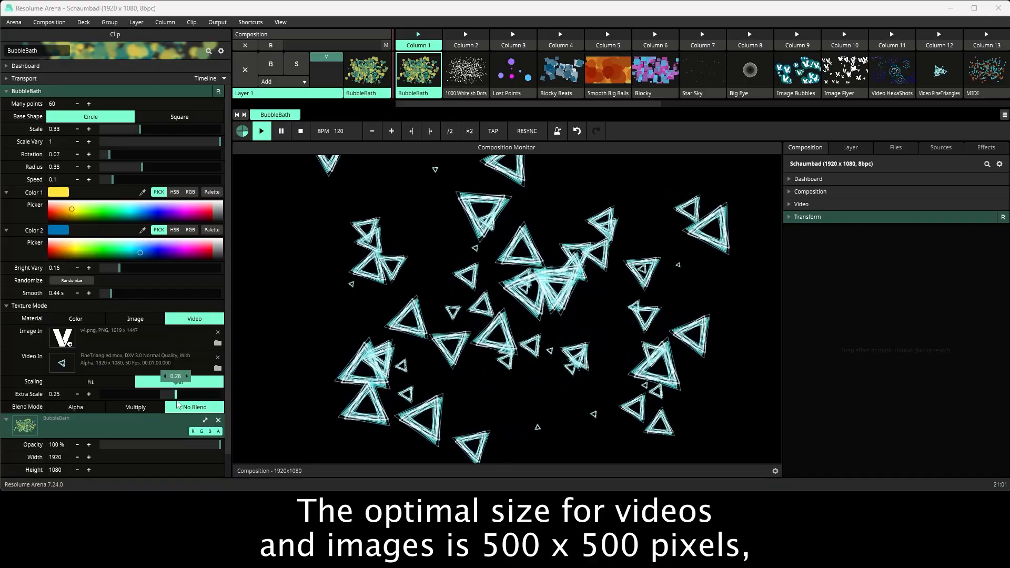
Step: Switch the base shape to Square and set Scale to 0.47 and Radius to 0.51
{"action": "left_click", "coordinate": [156, 118]}
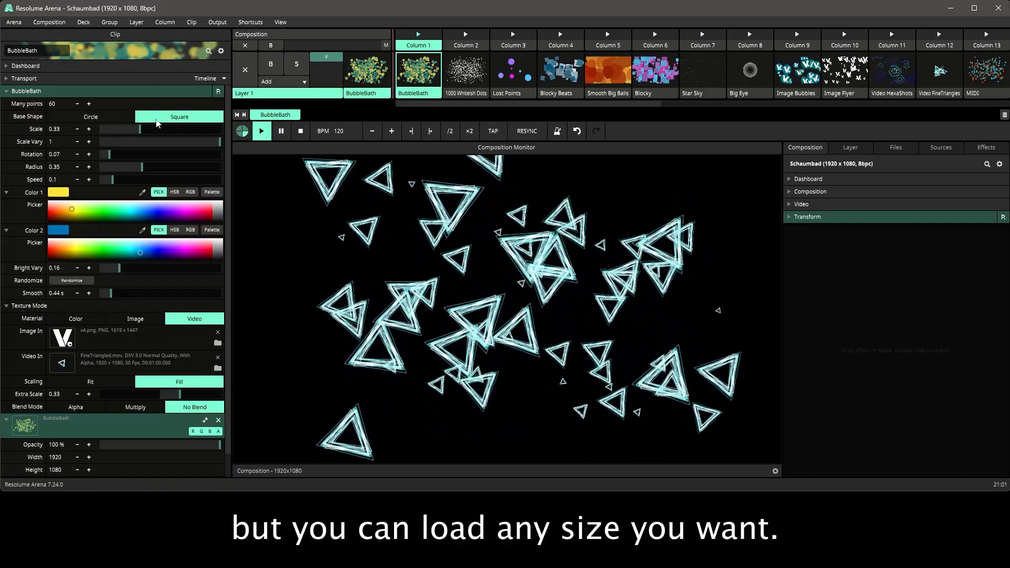
{"action": "left_click_drag", "start_coordinate": [126, 135], "coordinate": [161, 168]}
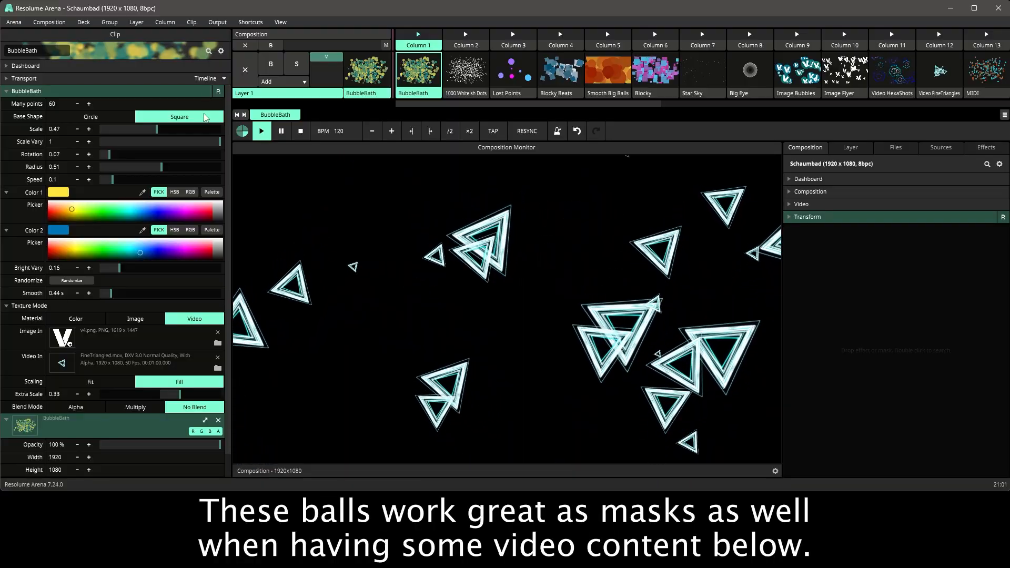
Step: Restore the Circle base shape and Color material, and open BubbleBath's preset list
{"action": "left_click", "coordinate": [114, 117]}
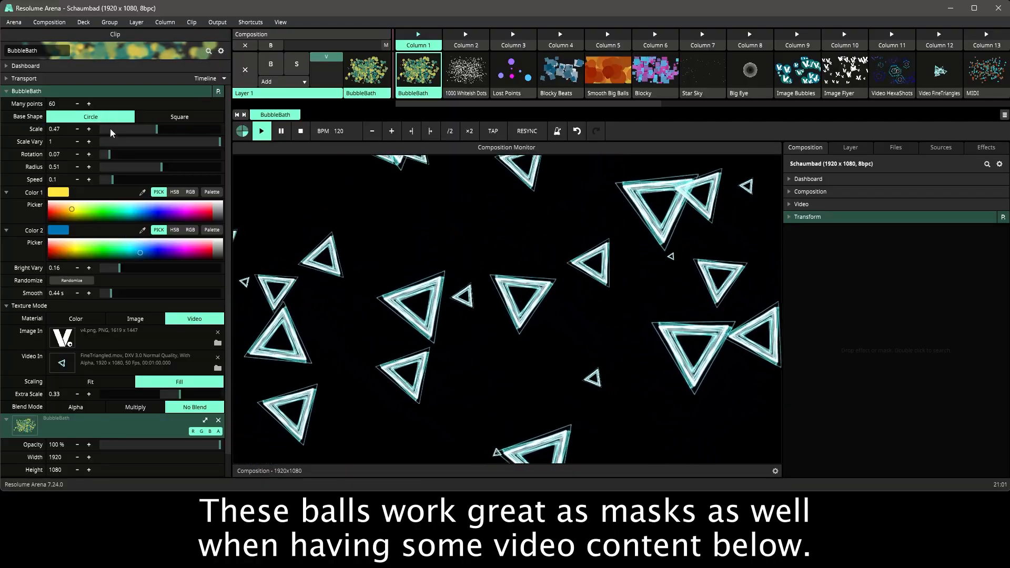
{"action": "left_click", "coordinate": [75, 321]}
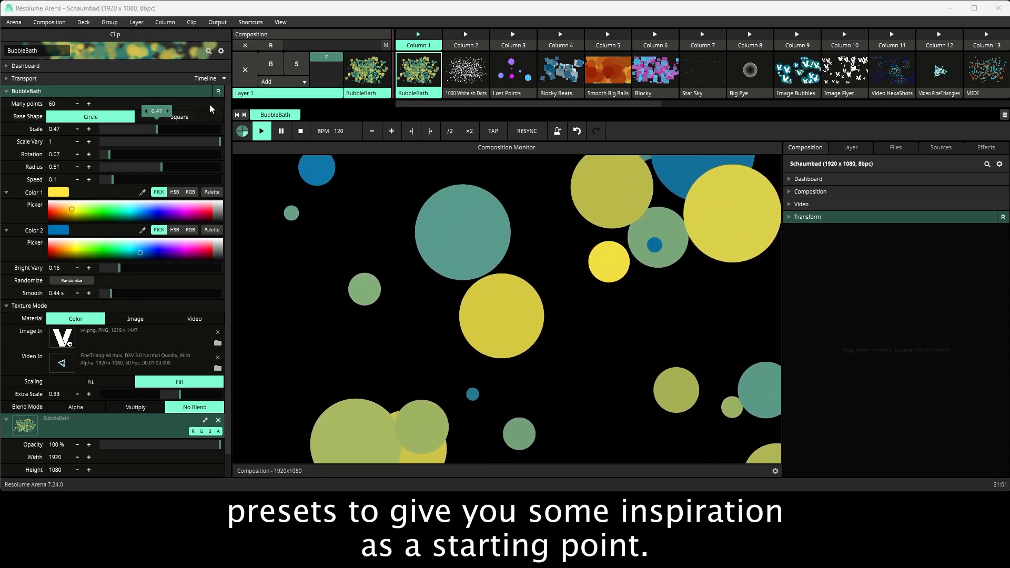
{"action": "left_click", "coordinate": [218, 92]}
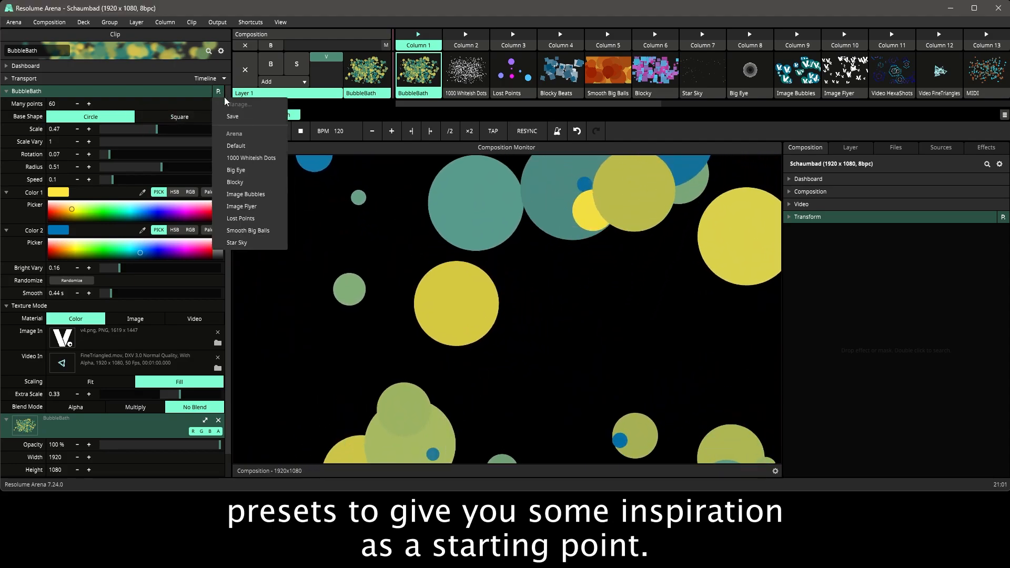
Step: Apply the Default preset to the BubbleBath clip's generator
{"action": "left_click", "coordinate": [256, 146]}
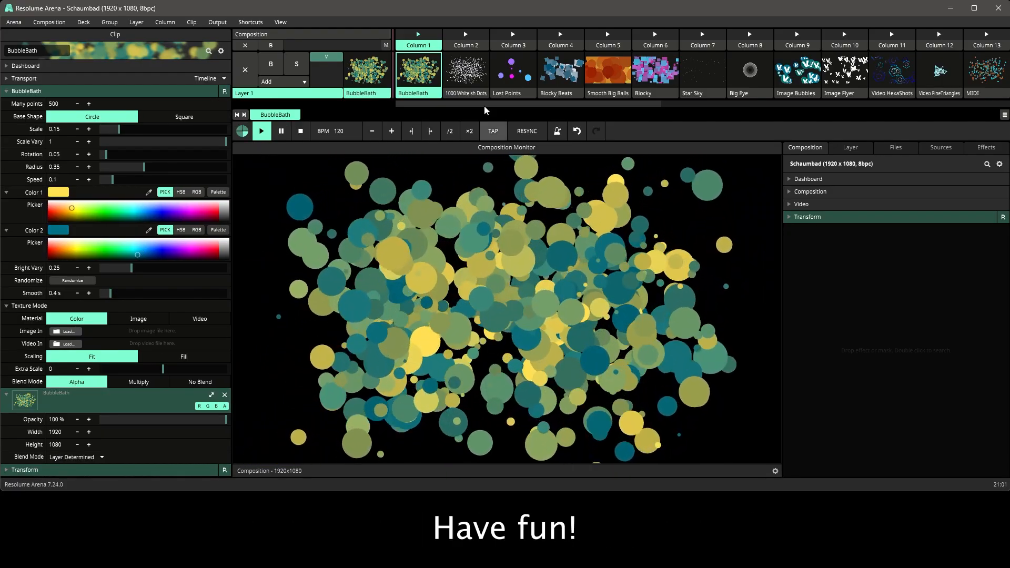
Step: Play the 1000 Whiteish Dots, Lost Points, Blocky Beats, Smooth Big Balls, Blocky and Star Sky clips one after another
{"action": "left_click", "coordinate": [472, 75]}
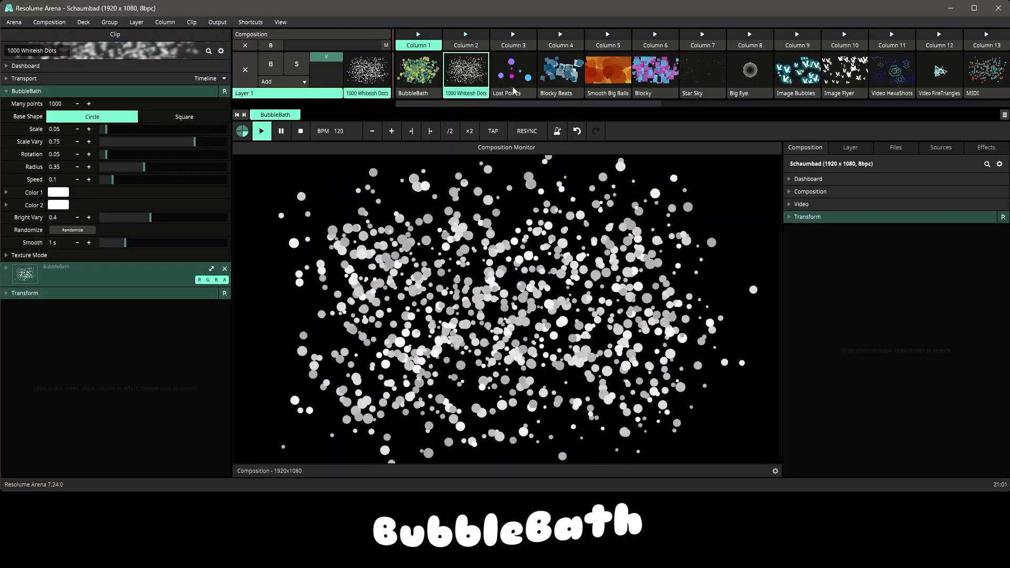
{"action": "left_click", "coordinate": [526, 84]}
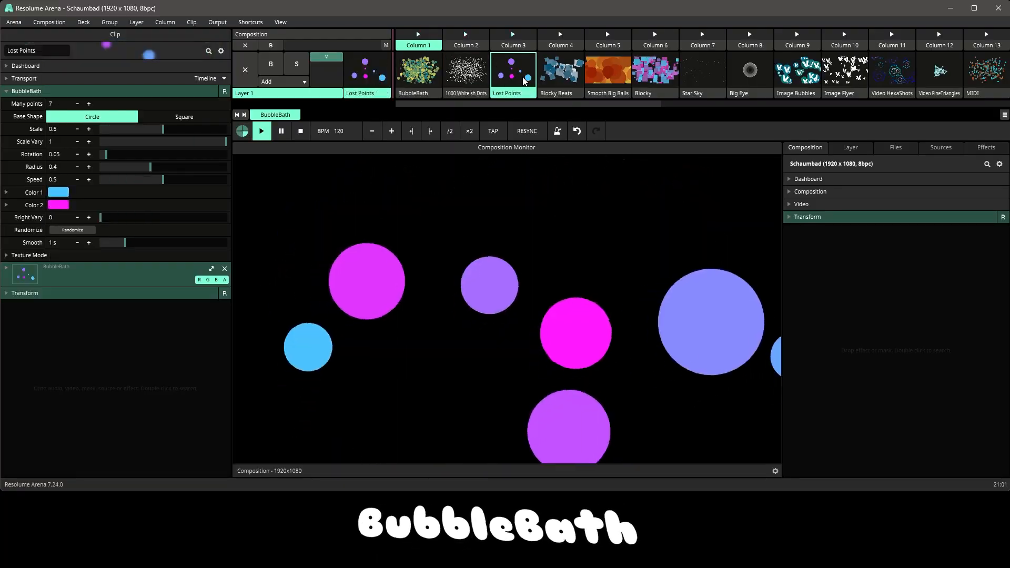
{"action": "left_click", "coordinate": [572, 79]}
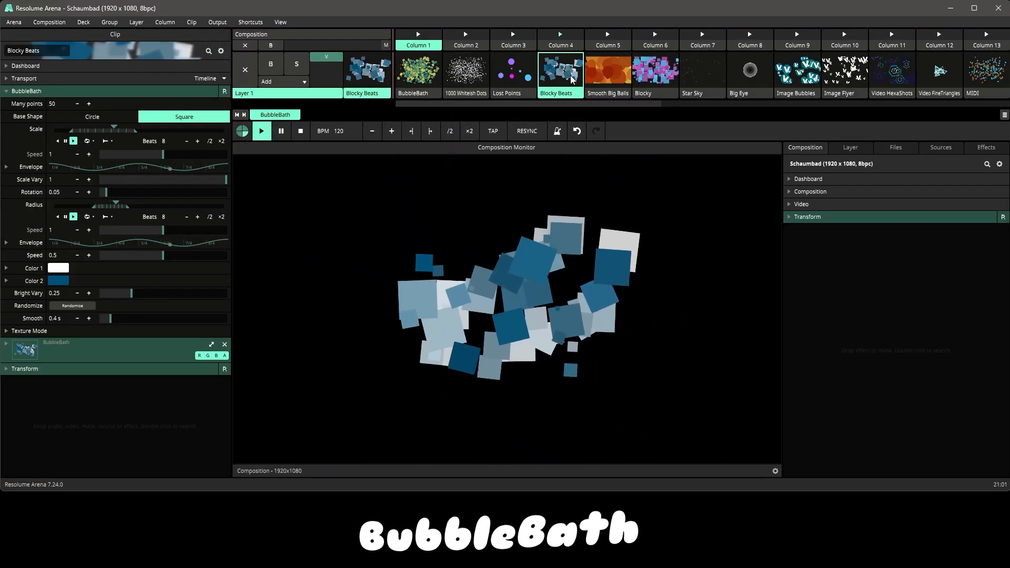
{"action": "left_click", "coordinate": [615, 75]}
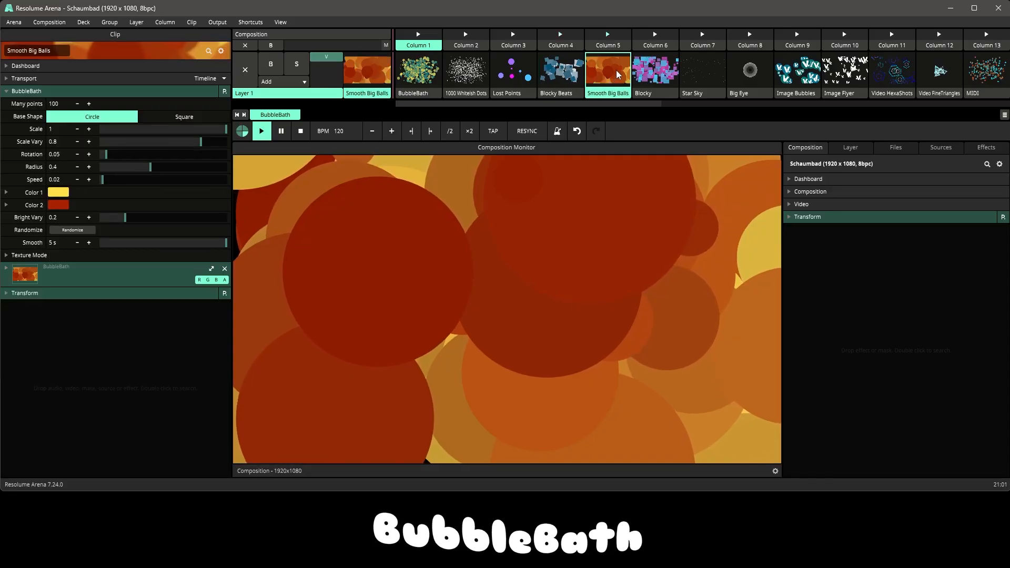
{"action": "left_click", "coordinate": [655, 73]}
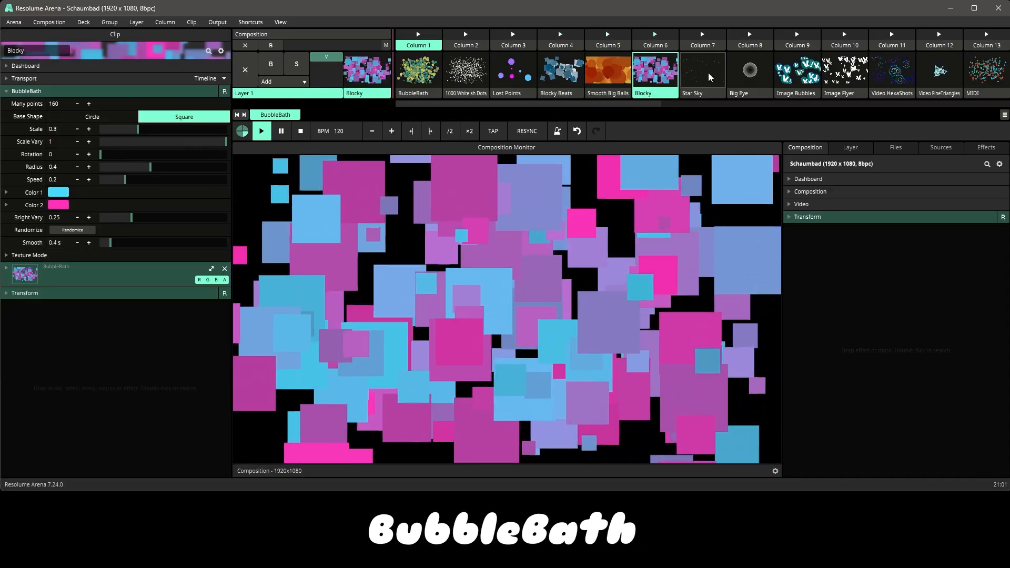
{"action": "left_click", "coordinate": [710, 77]}
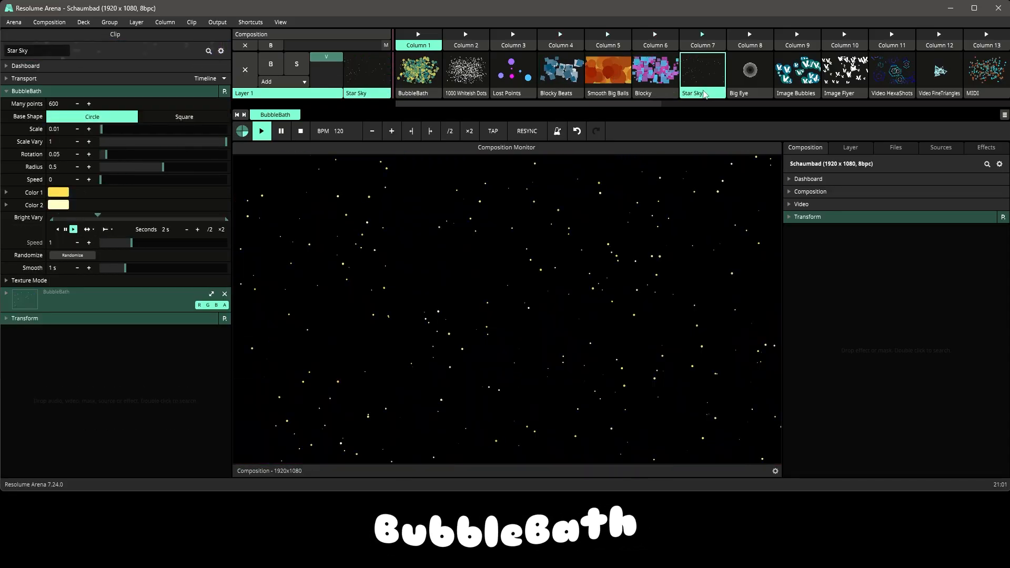
Step: Preview the remaining clips in turn: Big Eye, Image Bubbles, Image Flyer, Video HexaShots, Video FineTriangles and MIDI
{"action": "left_click", "coordinate": [762, 70]}
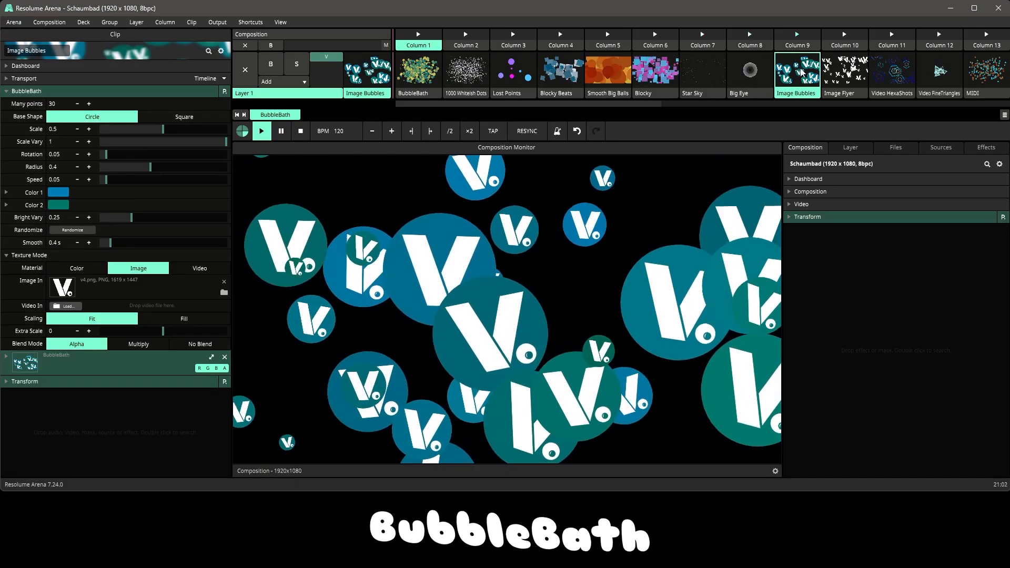
{"action": "left_click", "coordinate": [856, 70]}
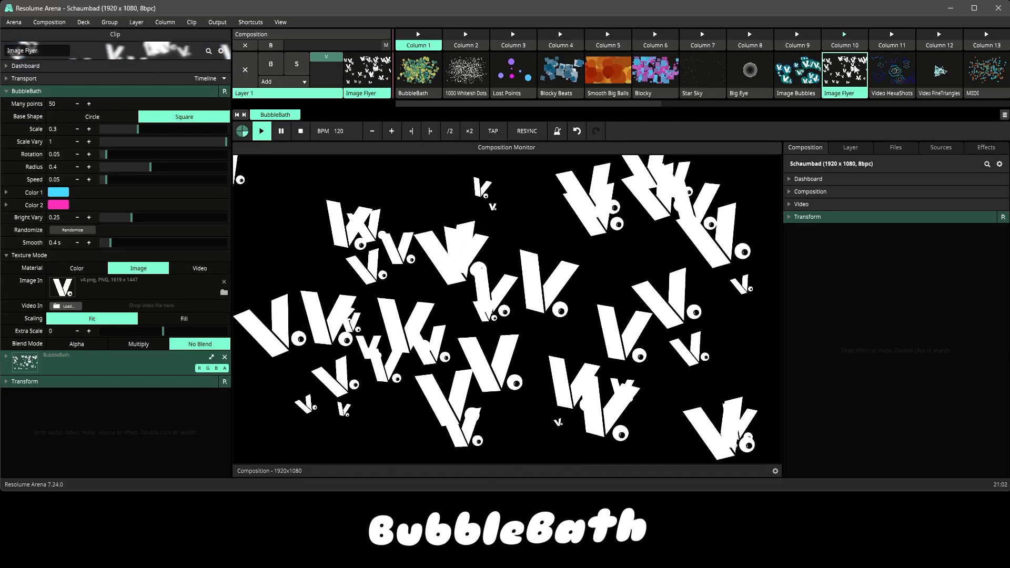
{"action": "left_click", "coordinate": [885, 70]}
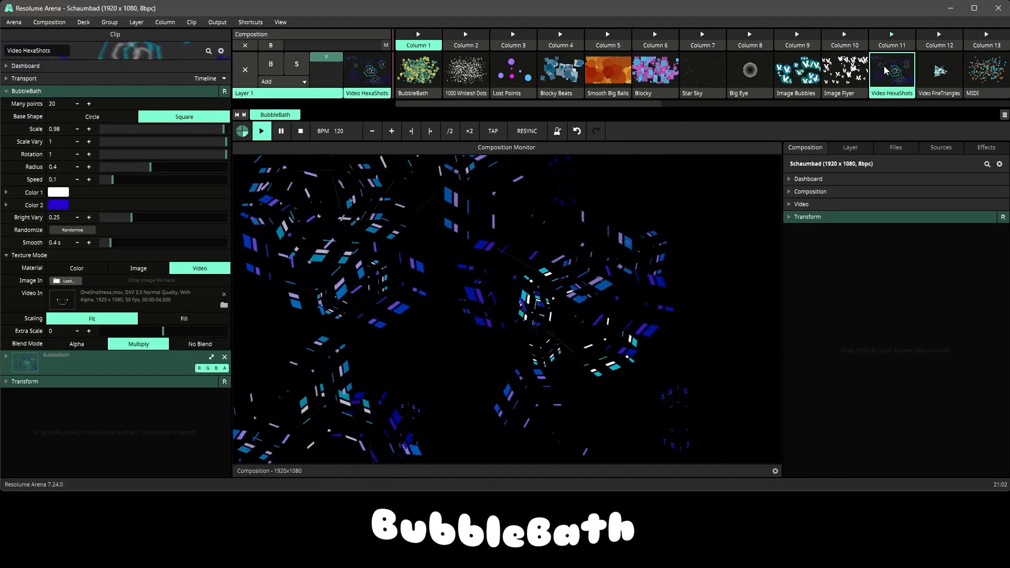
{"action": "left_click", "coordinate": [932, 71]}
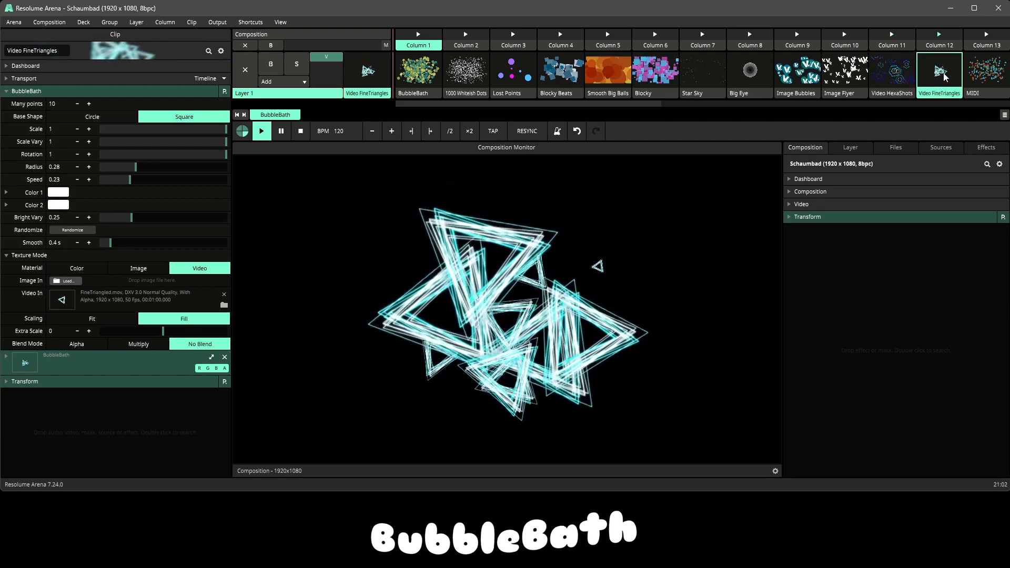
{"action": "left_click", "coordinate": [987, 70]}
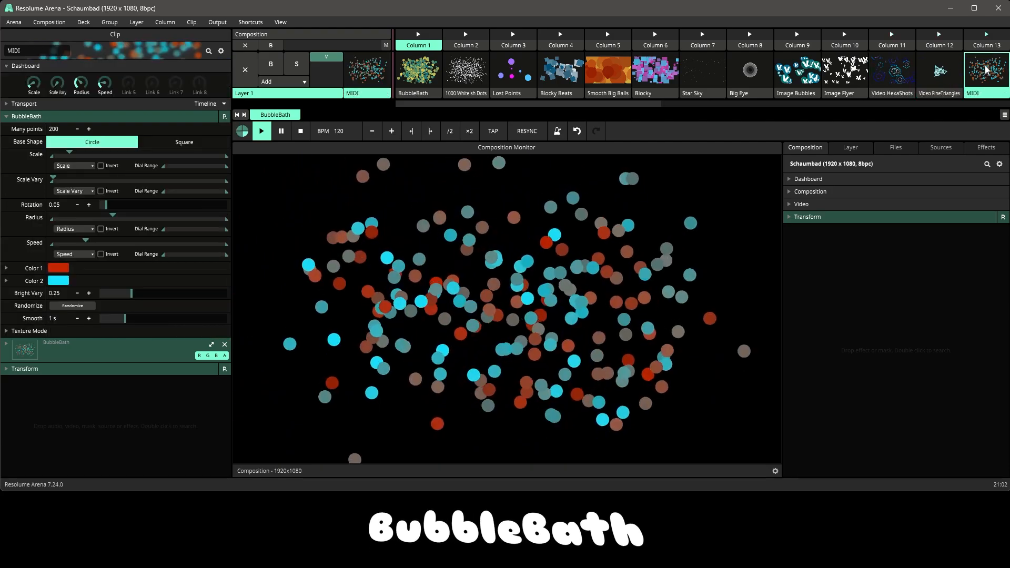